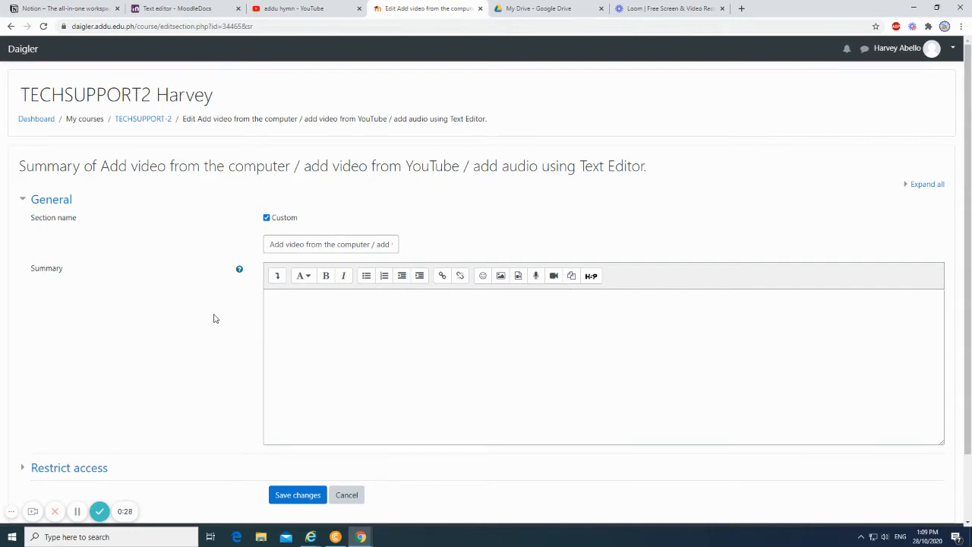
- Upload the Prayer video from the Downloads folder and insert it as a video into the section summary
left_click(518, 279)
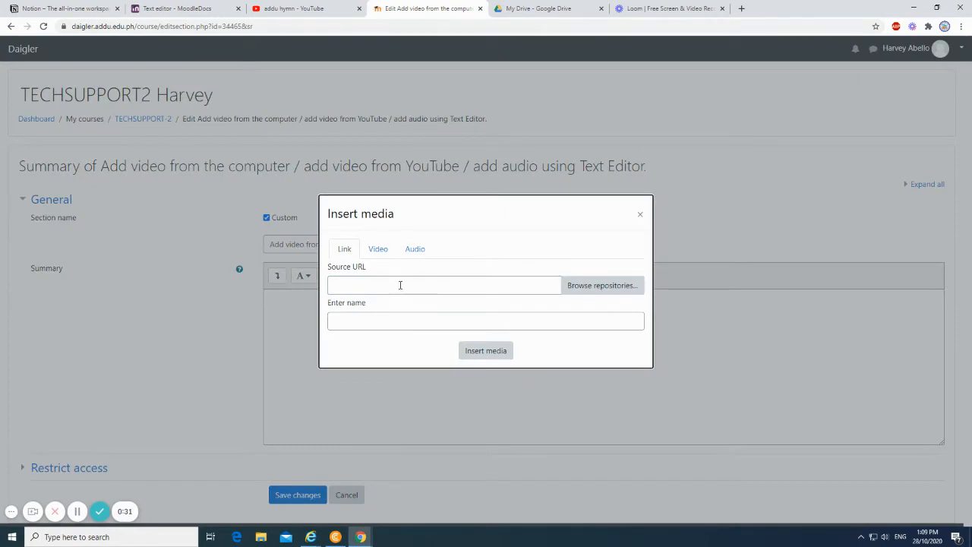
left_click(379, 251)
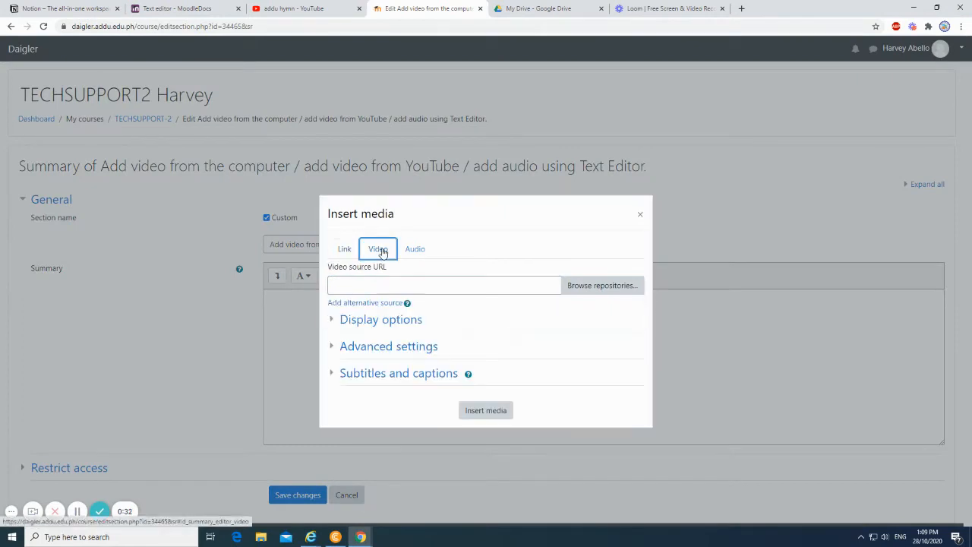
left_click(608, 286)
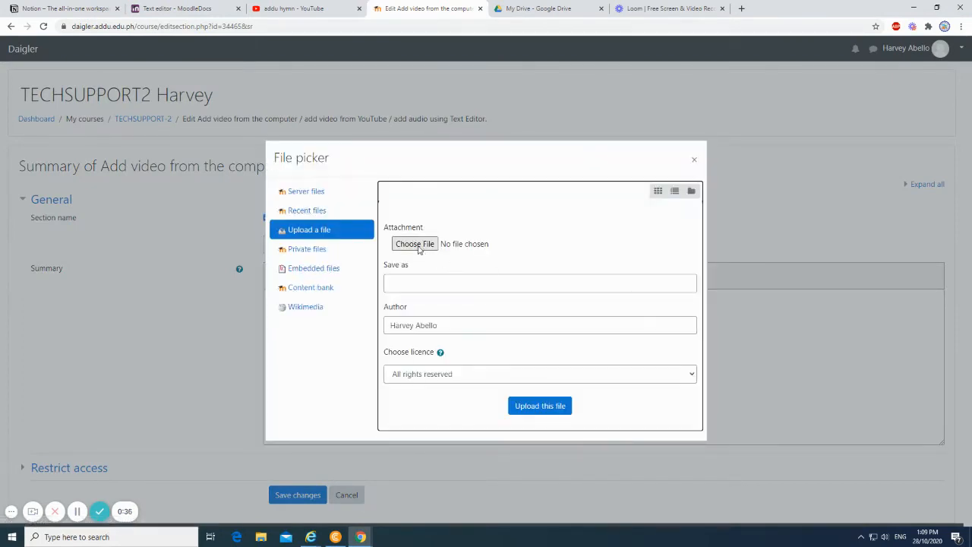
left_click(415, 245)
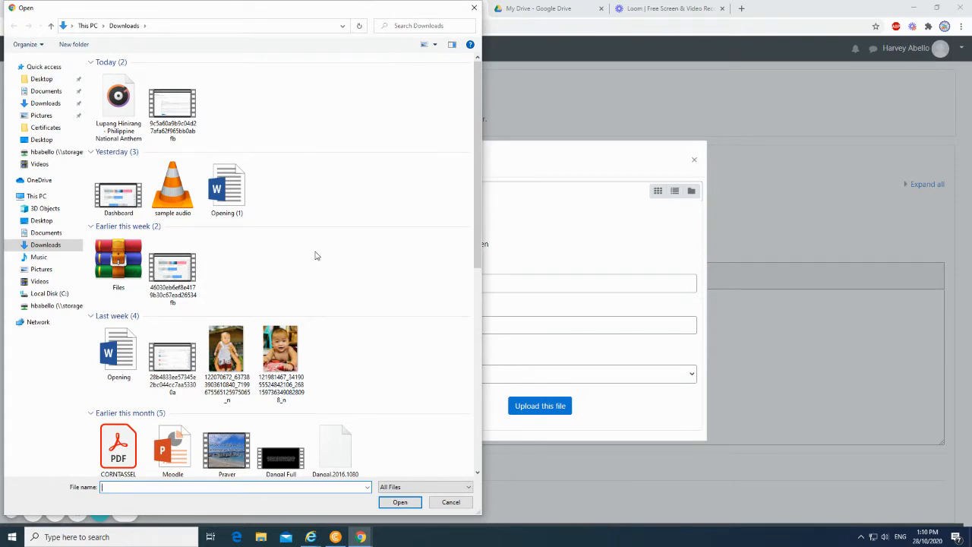
scroll(367, 341, "down", 3)
left_click(235, 357)
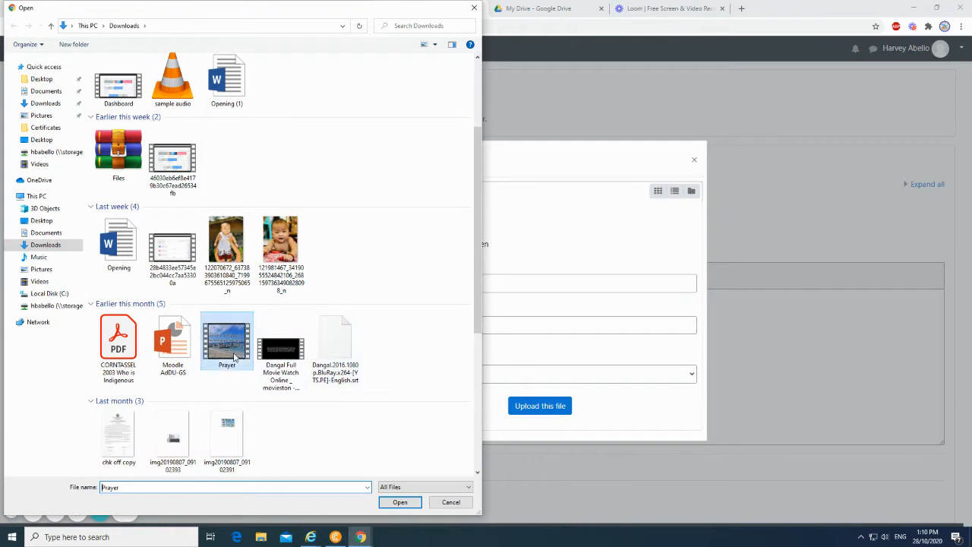
left_click(399, 502)
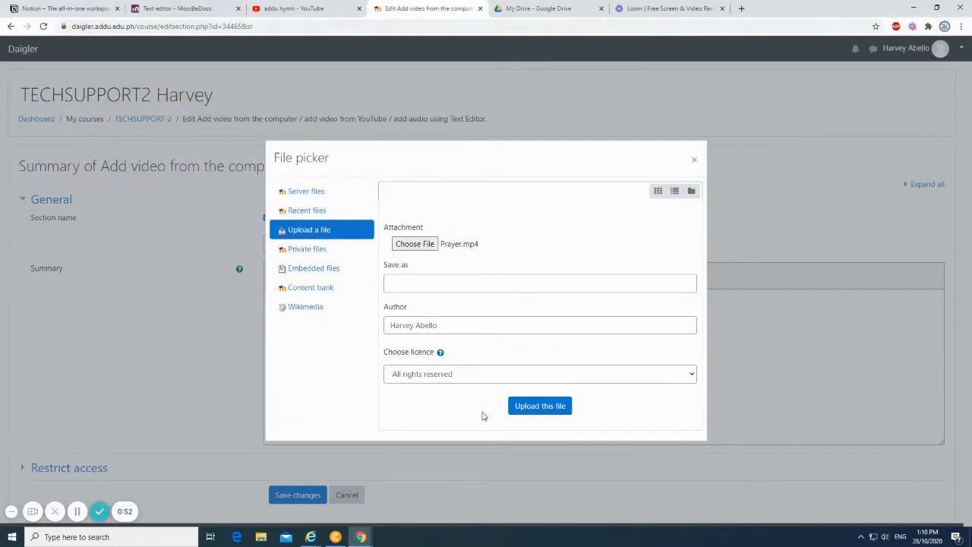
left_click(542, 411)
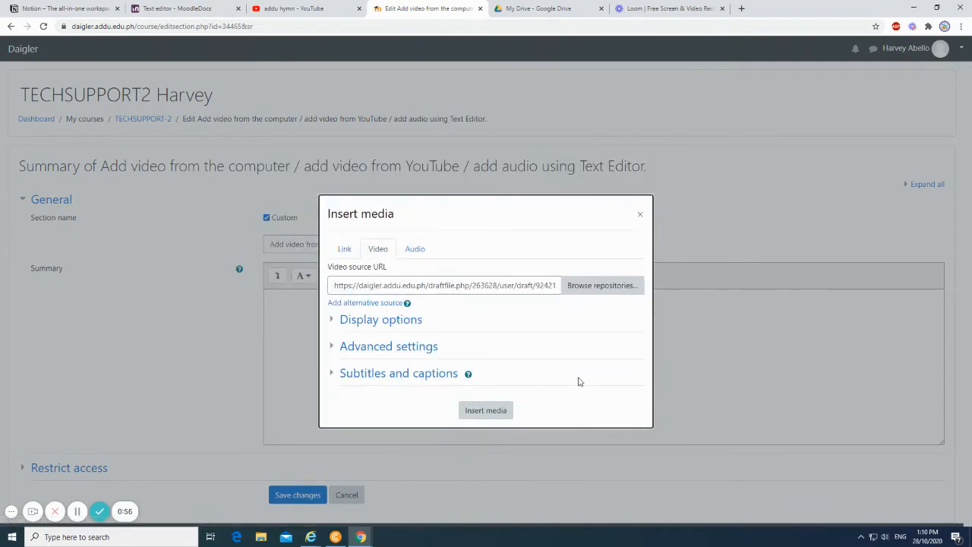
left_click(487, 412)
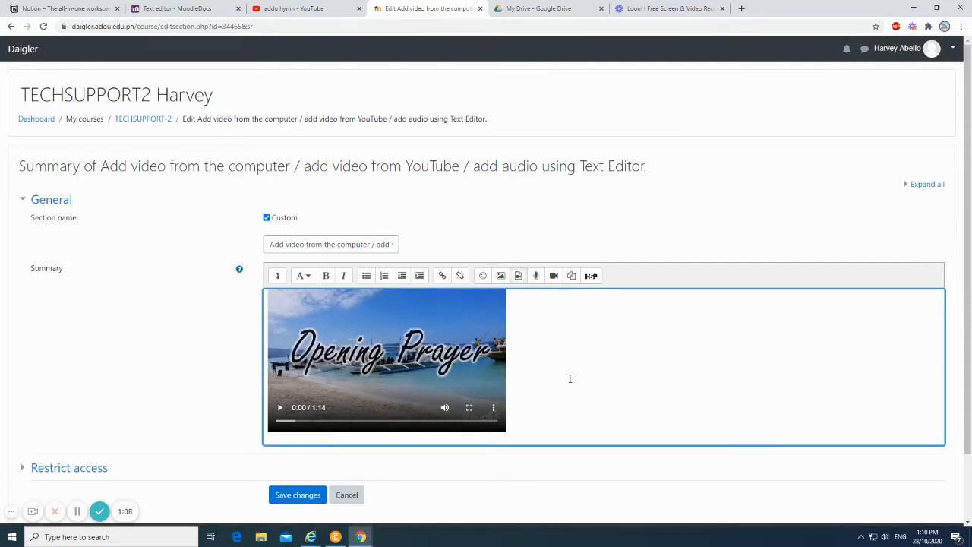
- Play the inserted Prayer video briefly in the summary, and pause it
left_click(281, 411)
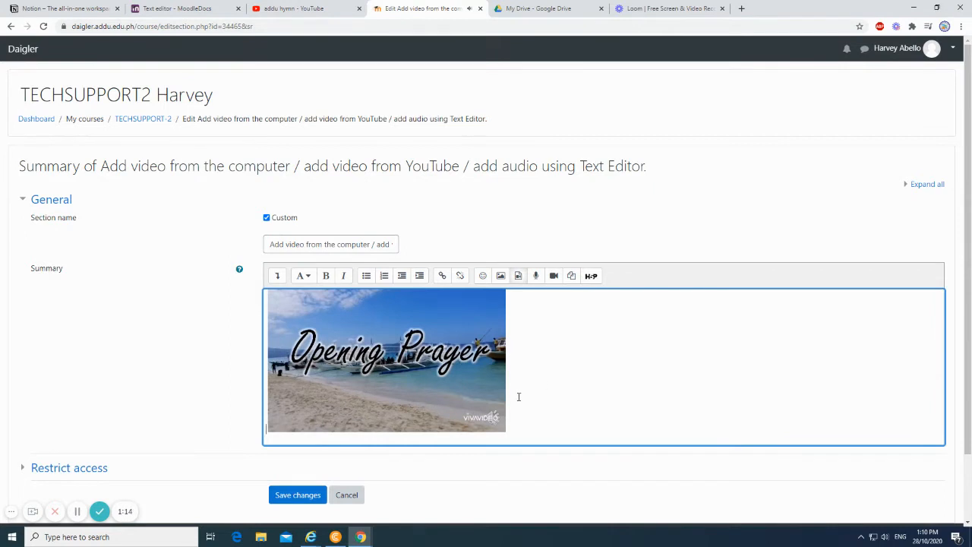
mouse_move(283, 418)
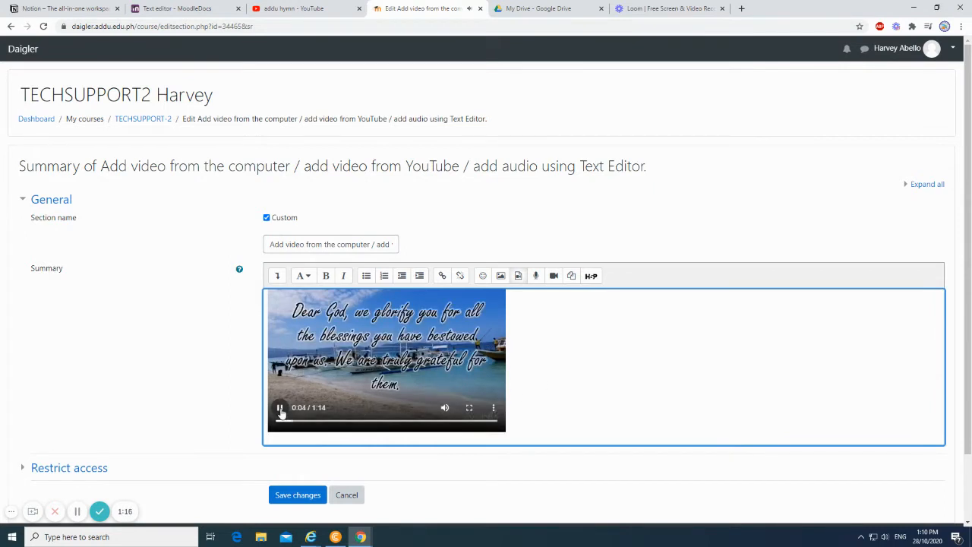
left_click(281, 411)
left_click(77, 511)
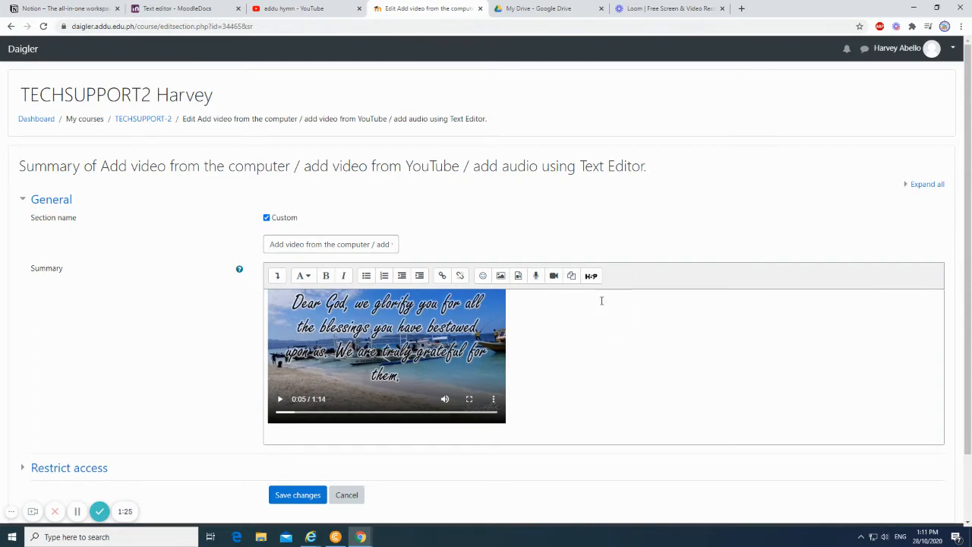
- Show the summary's HTML source and copy the embed code of "The New Blue Knight Song (Official Music Video)" from YouTube
left_click(278, 276)
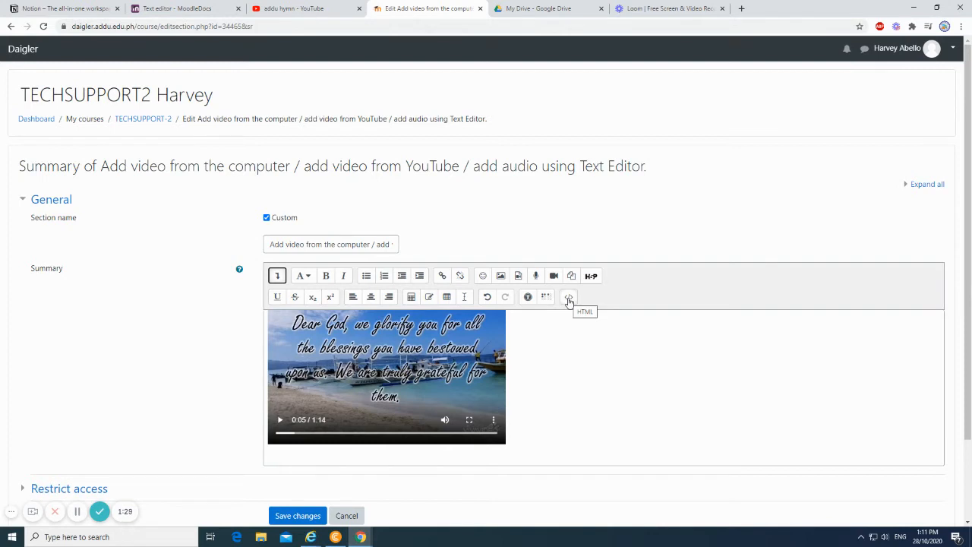
left_click(569, 297)
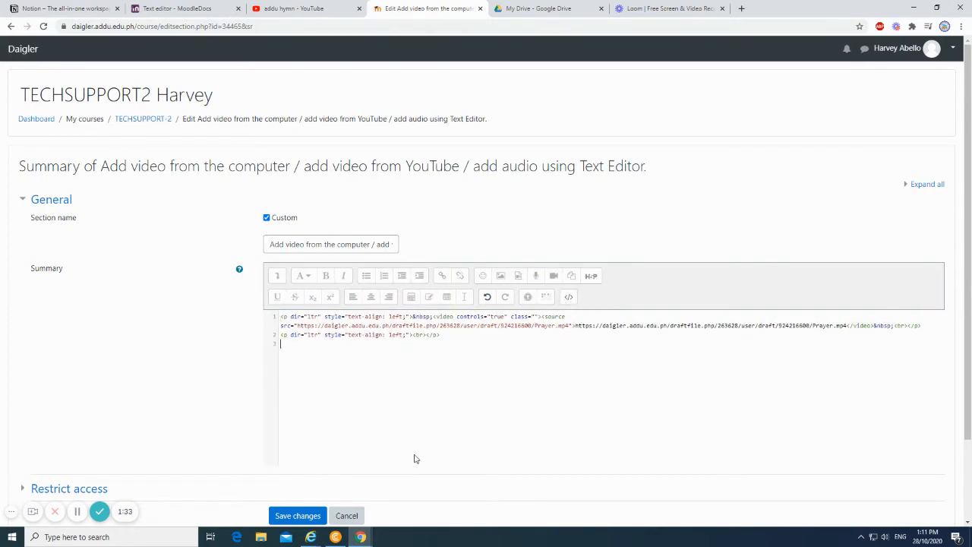
left_click(332, 12)
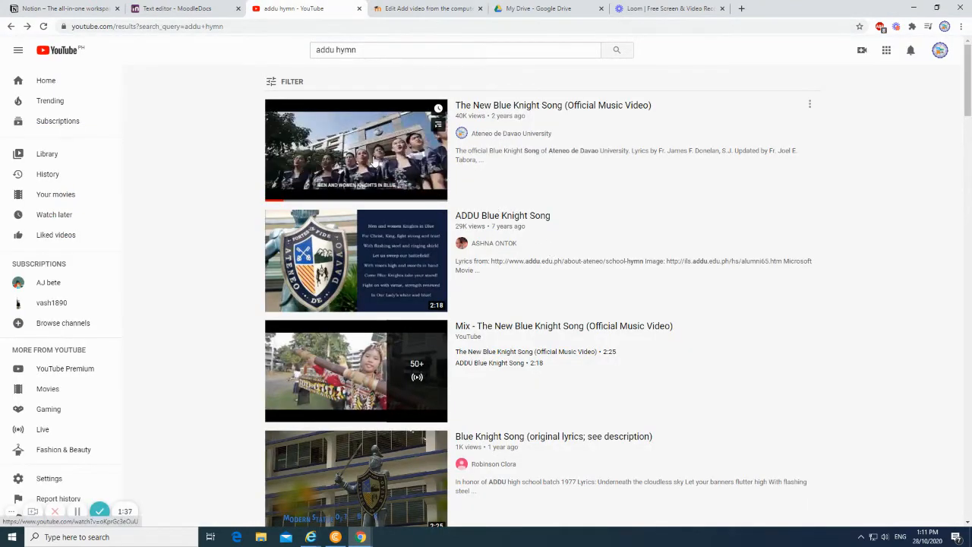
left_click(374, 162)
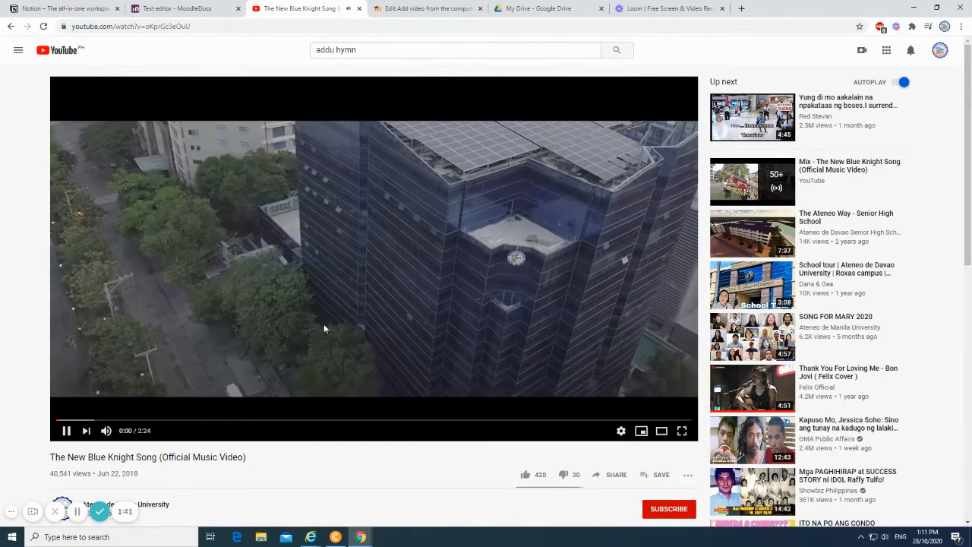
scroll(323, 328, "down", 1)
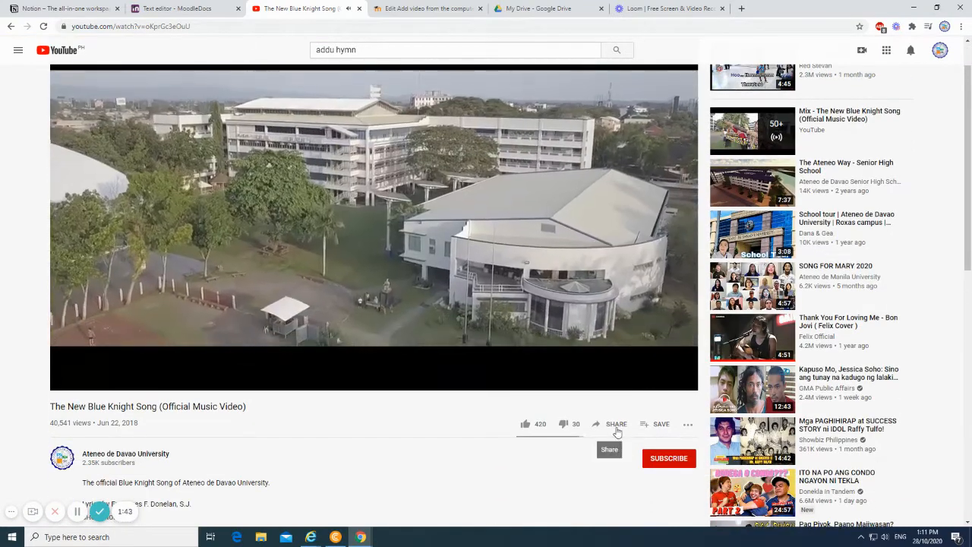
left_click(616, 425)
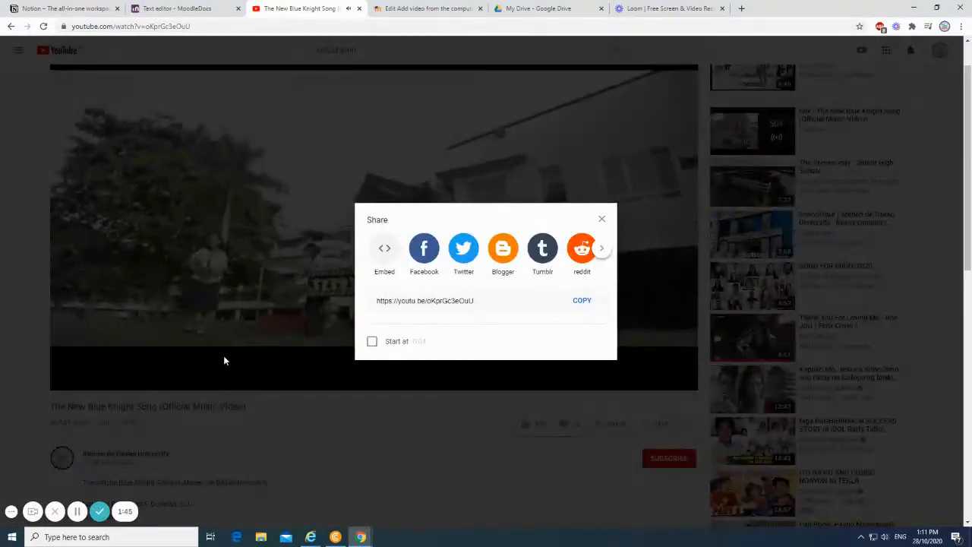
left_click(385, 250)
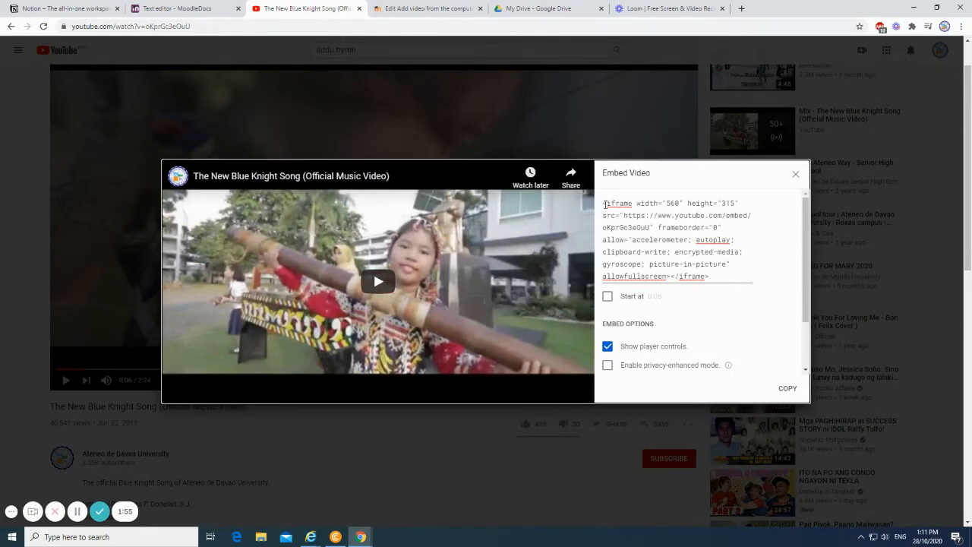
left_click_drag(605, 203, 732, 281)
key("ctrl+c")
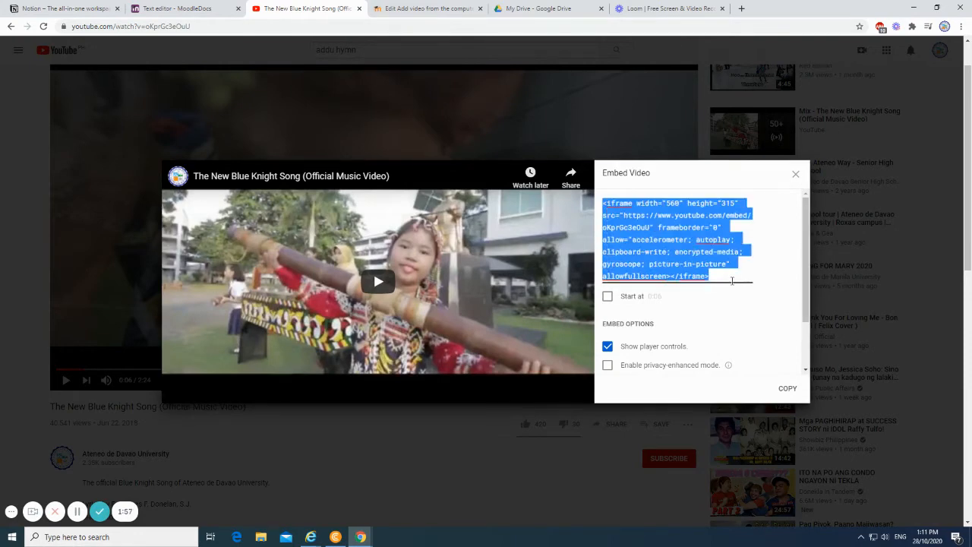
- Paste the YouTube embed code after the existing HTML of the Moodle section summary and return to the formatted view
left_click(434, 11)
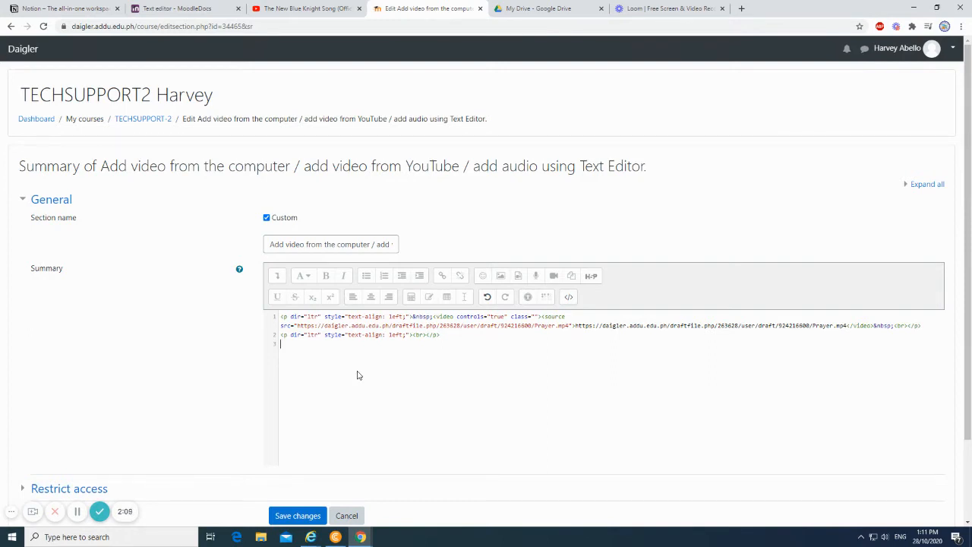
key("ctrl+v")
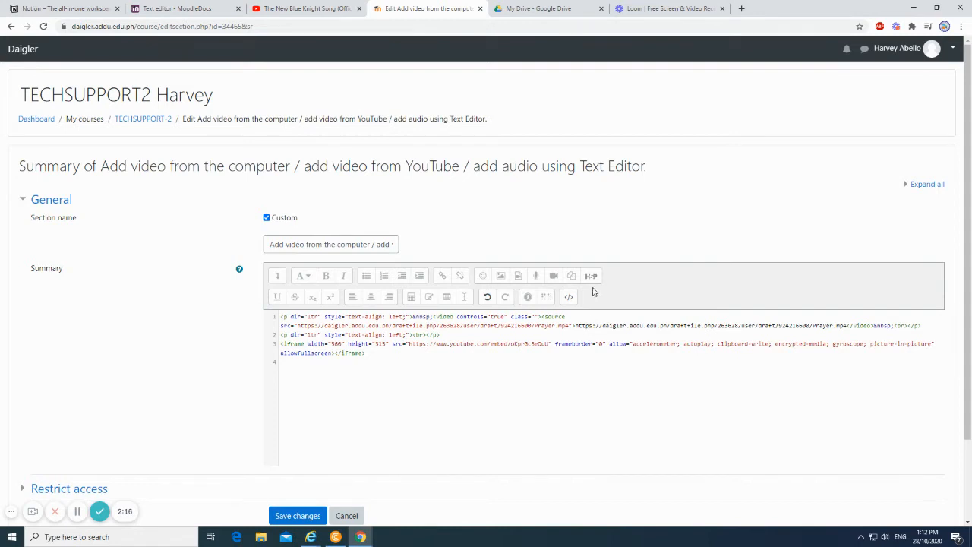
left_click(569, 297)
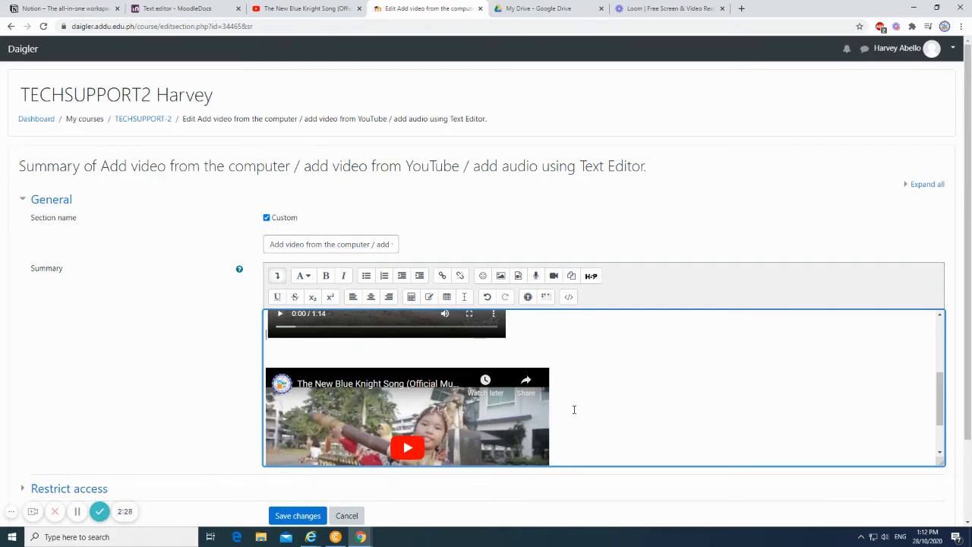
- Play the embedded YouTube video briefly in the summary, and pause it
scroll(618, 398, "down", 1)
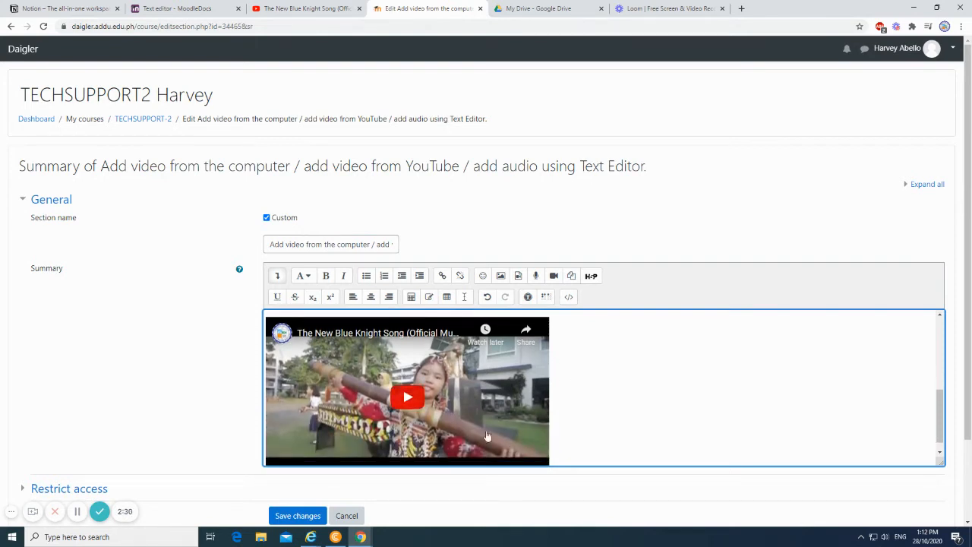
left_click(522, 395)
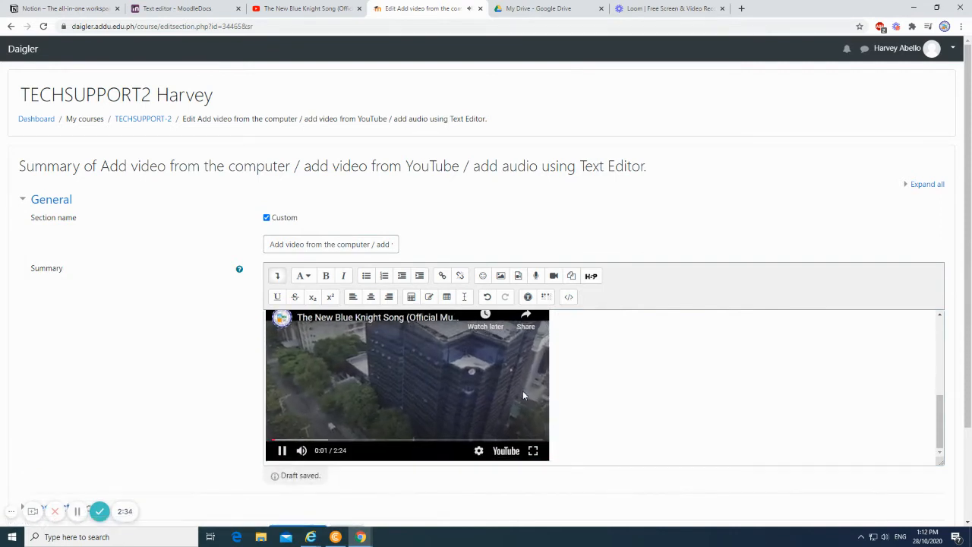
left_click(281, 451)
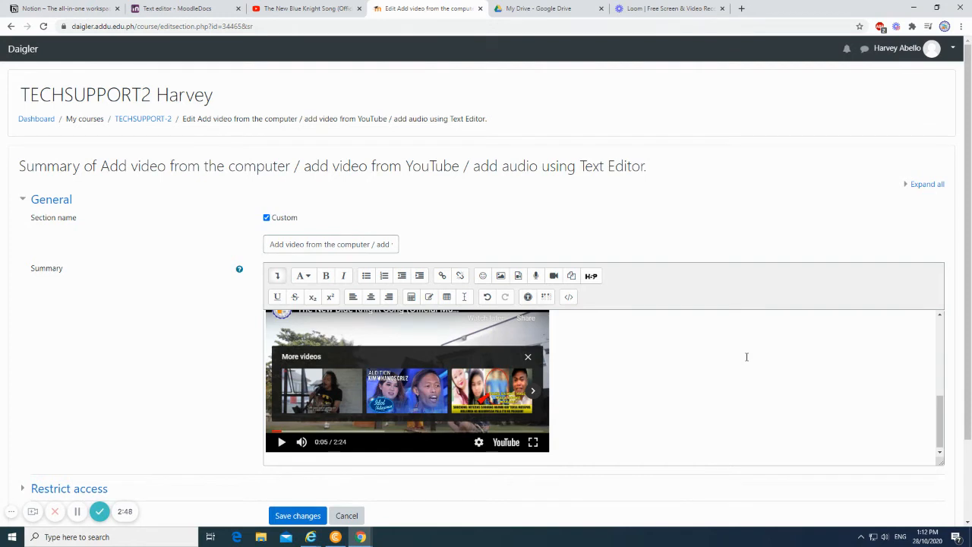
- Upload the audio file "Lupang Hinirang - Philippine National Anthem" from Downloads and insert it as audio into the summary
left_click(518, 277)
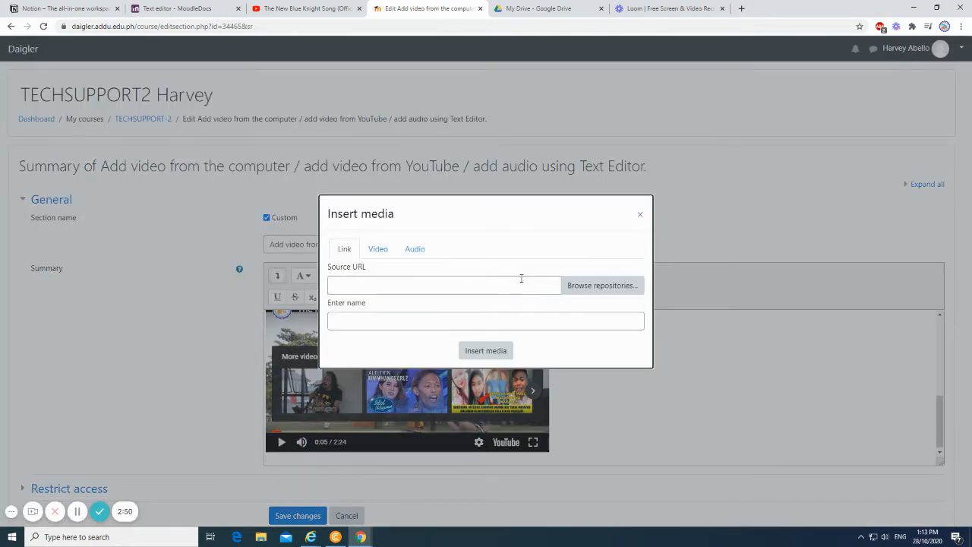
left_click(414, 250)
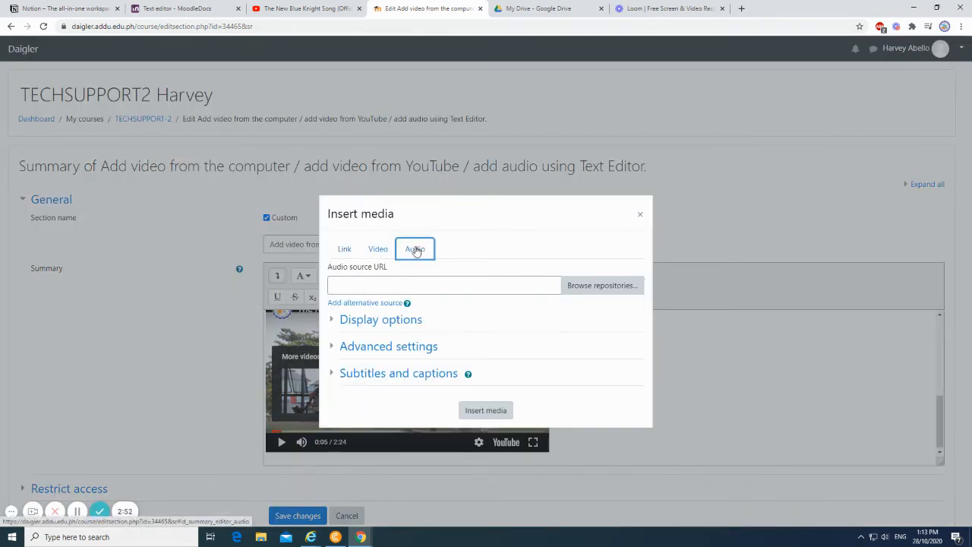
left_click(593, 291)
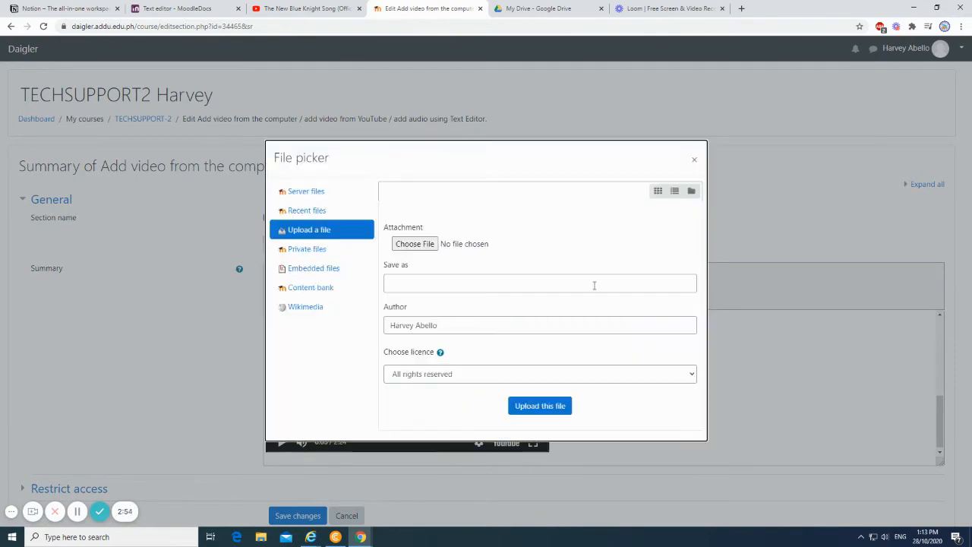
left_click(410, 244)
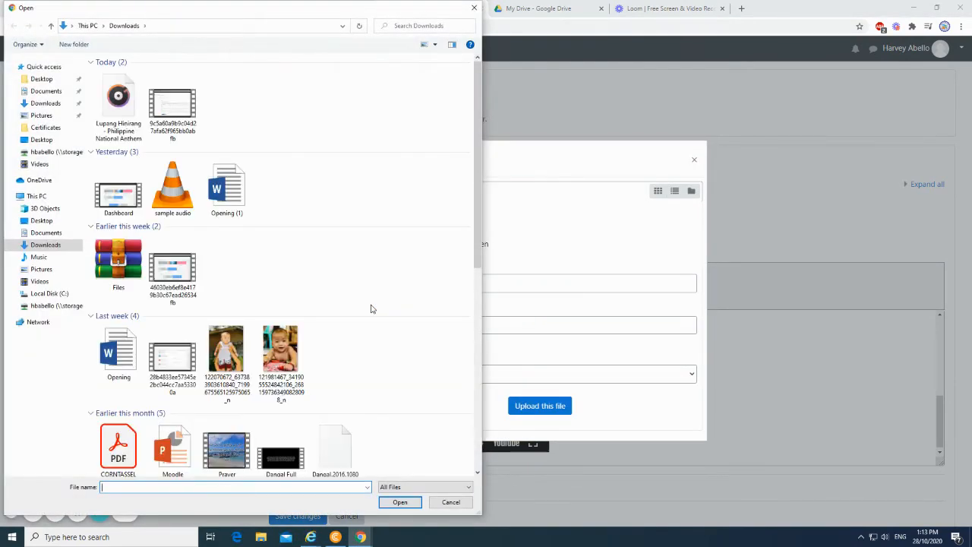
left_click(134, 141)
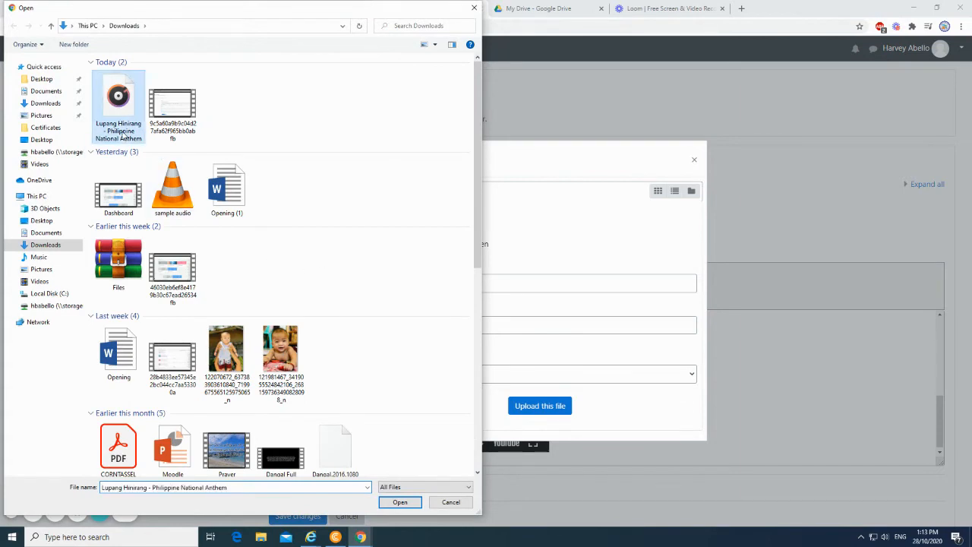
left_click(400, 502)
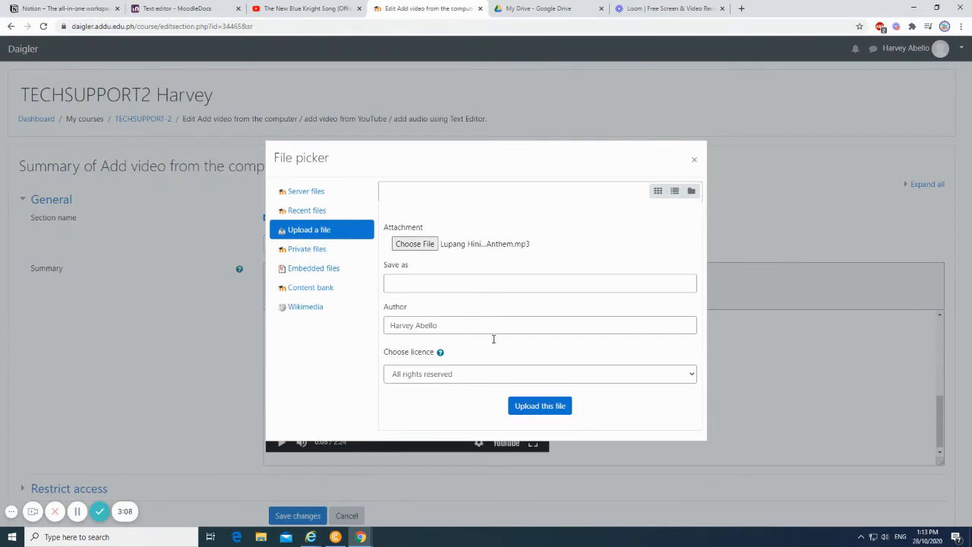
left_click(541, 408)
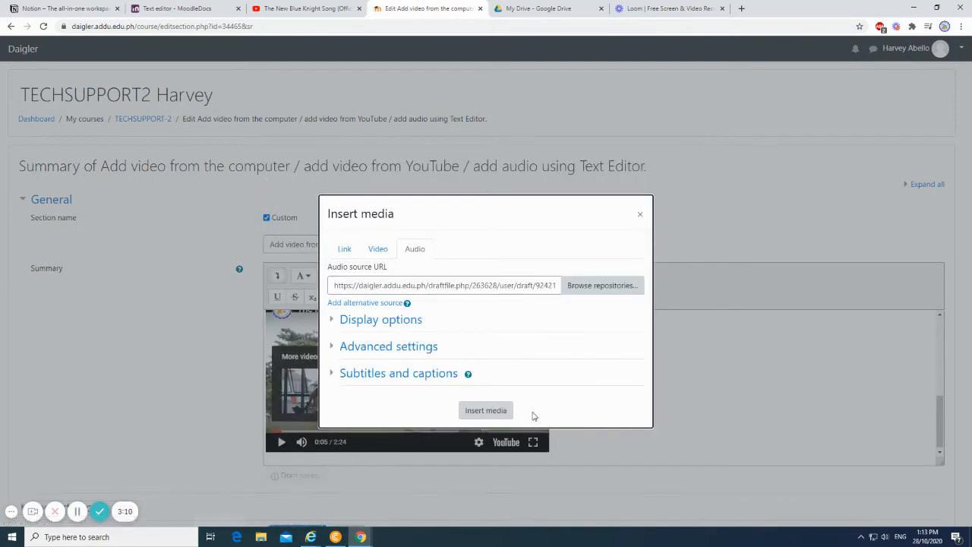
left_click(480, 417)
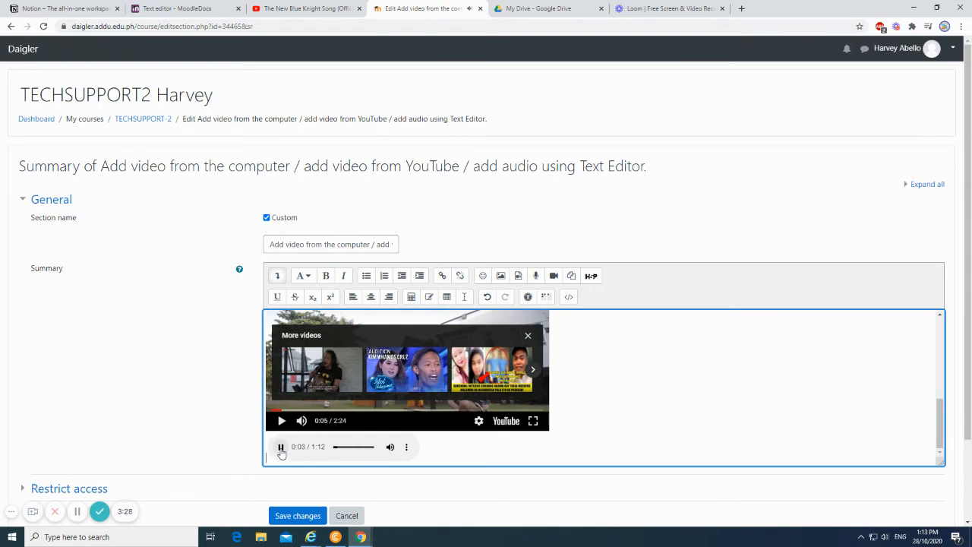
- Check the inserted audio's playback in the summary, and pause it
left_click(280, 448)
left_click(77, 512)
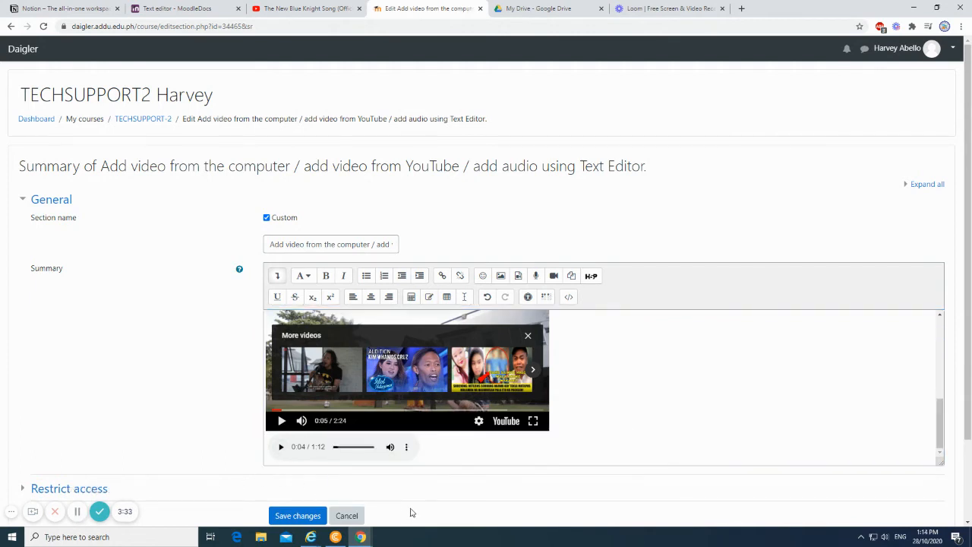
scroll(465, 482, "down", 2)
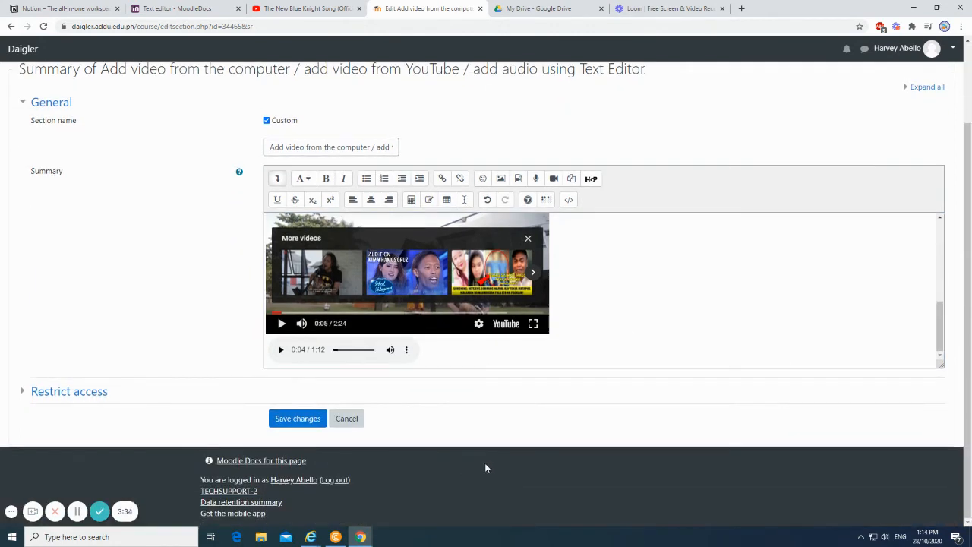
- Save the section summary changes and review the video, YouTube embed and audio player on the course page
left_click(298, 418)
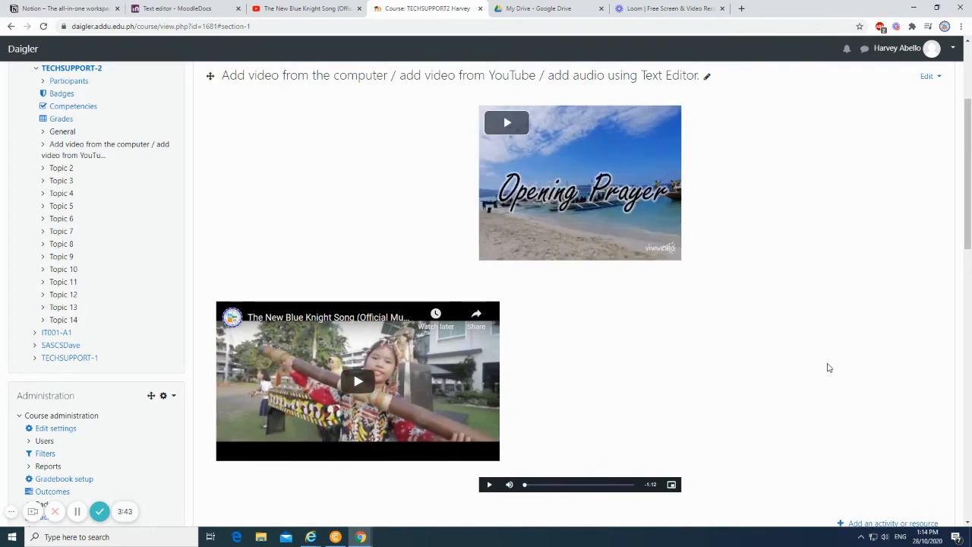
scroll(829, 367, "up", 3)
scroll(828, 368, "down", 3)
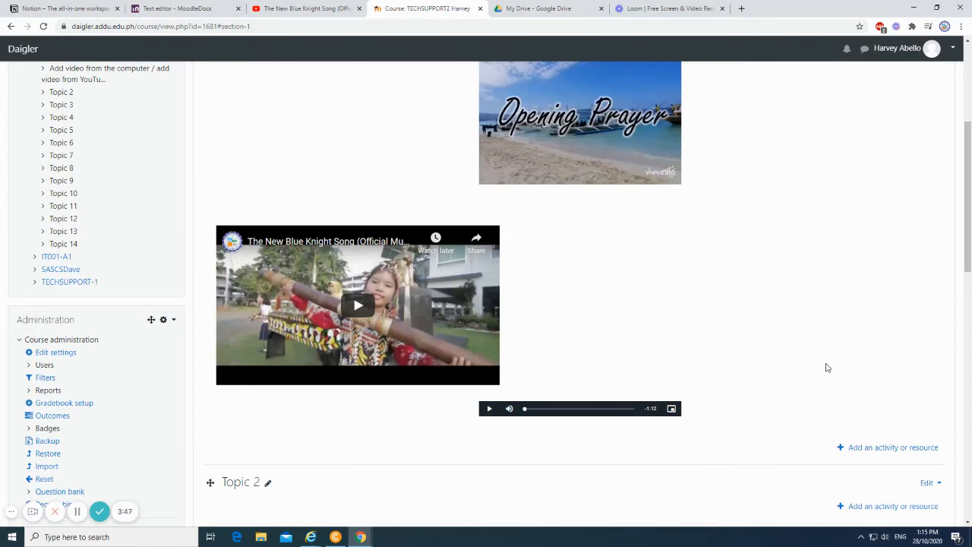
scroll(796, 358, "up", 1)
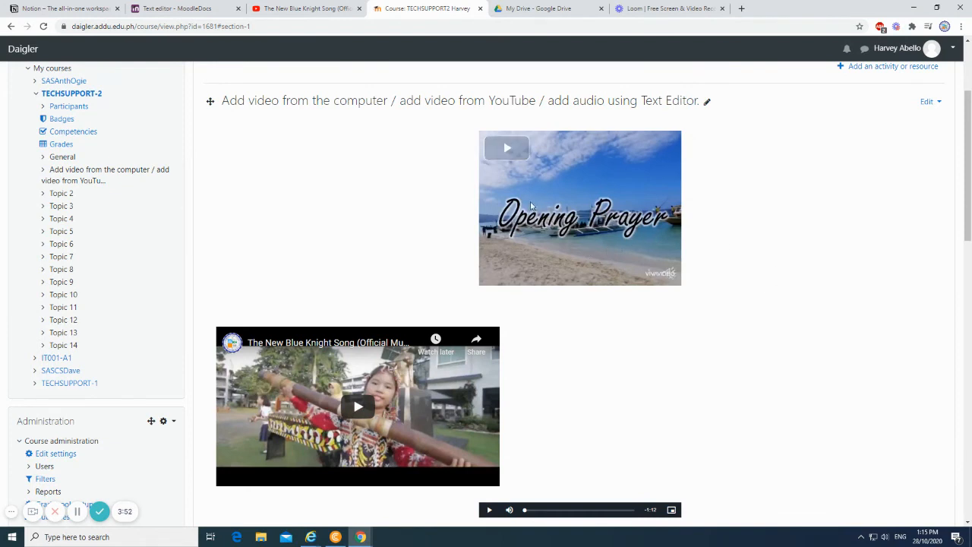
- Play the Opening Prayer video and the embedded YouTube video briefly on the course page, pausing each
left_click(506, 148)
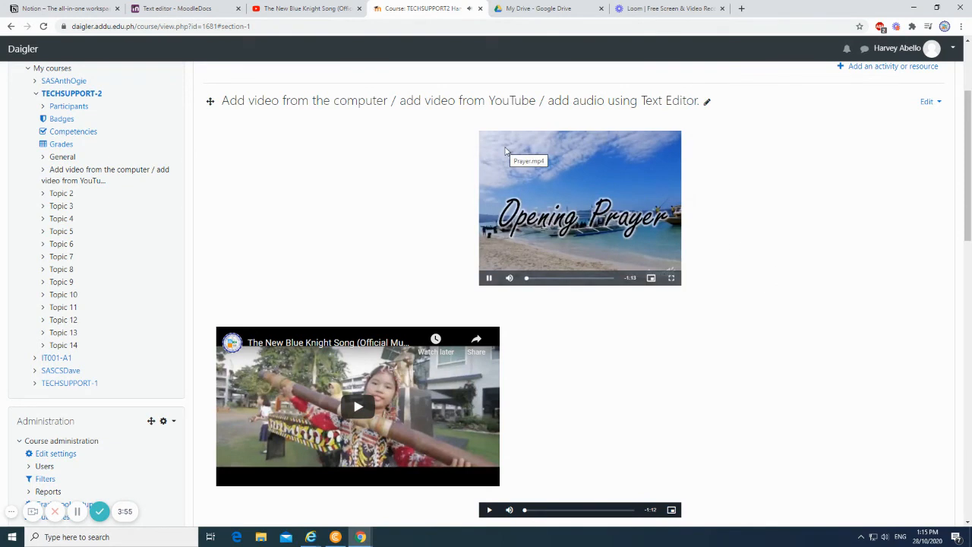
left_click(489, 279)
scroll(429, 383, "down", 1)
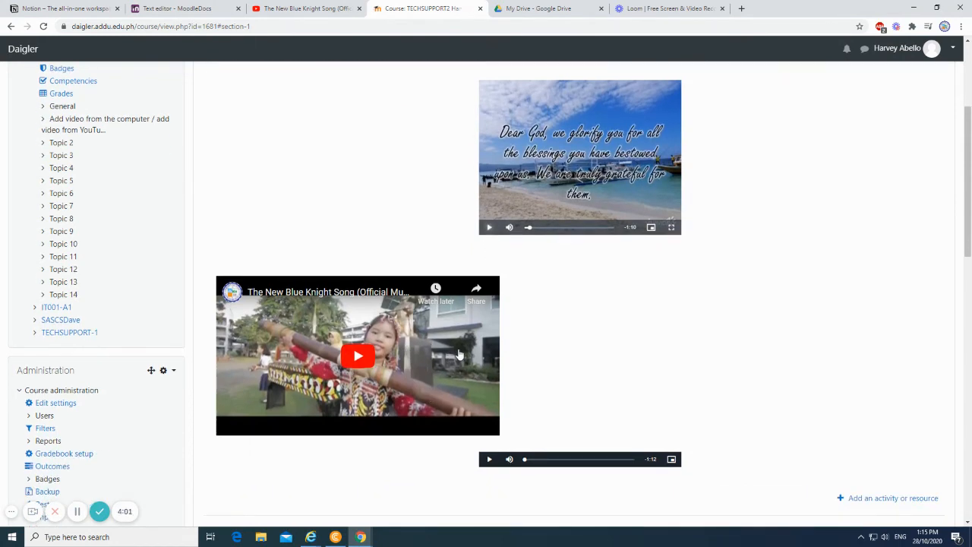
left_click(367, 366)
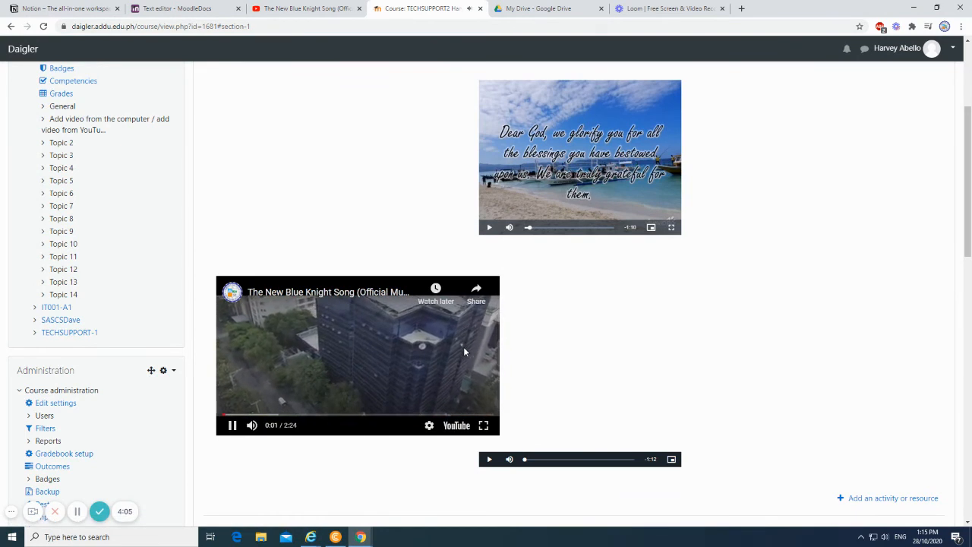
left_click(232, 426)
- Play the audio file briefly below the YouTube video on the course page, and pause it
scroll(618, 398, "down", 1)
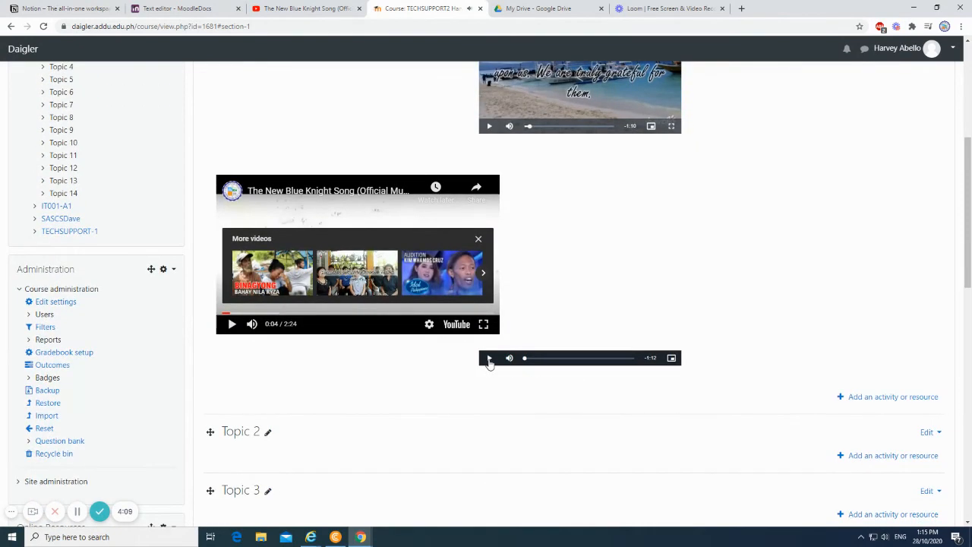
left_click(489, 357)
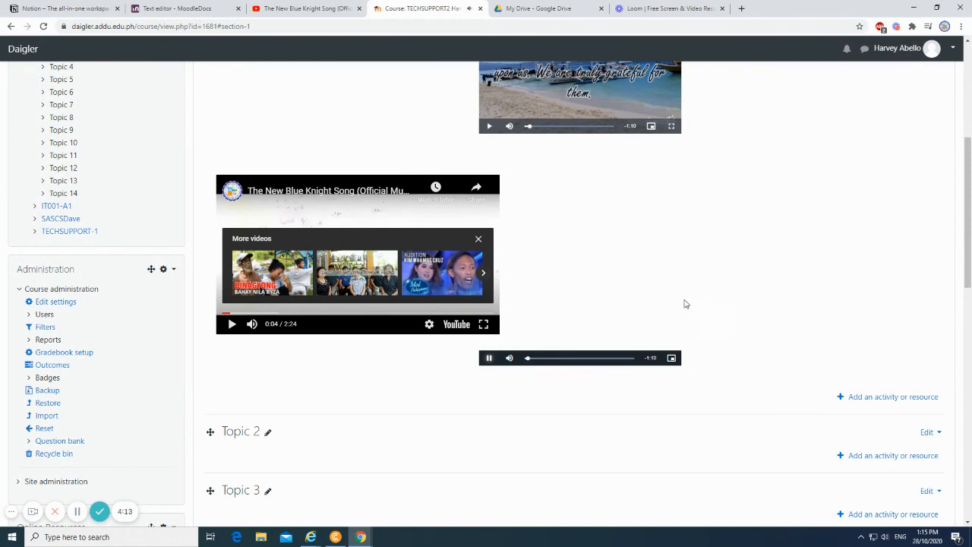
left_click(489, 359)
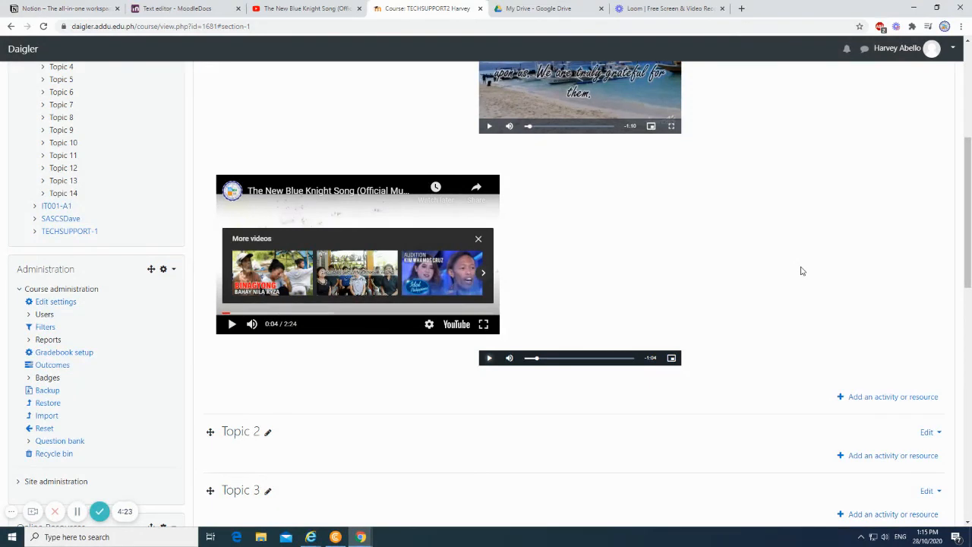
scroll(736, 333, "down", 1)
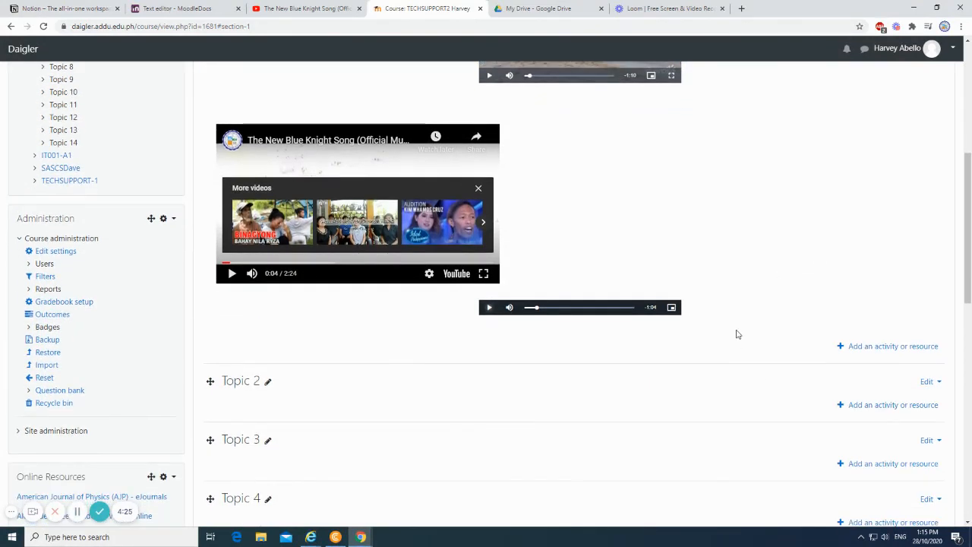
left_click(76, 511)
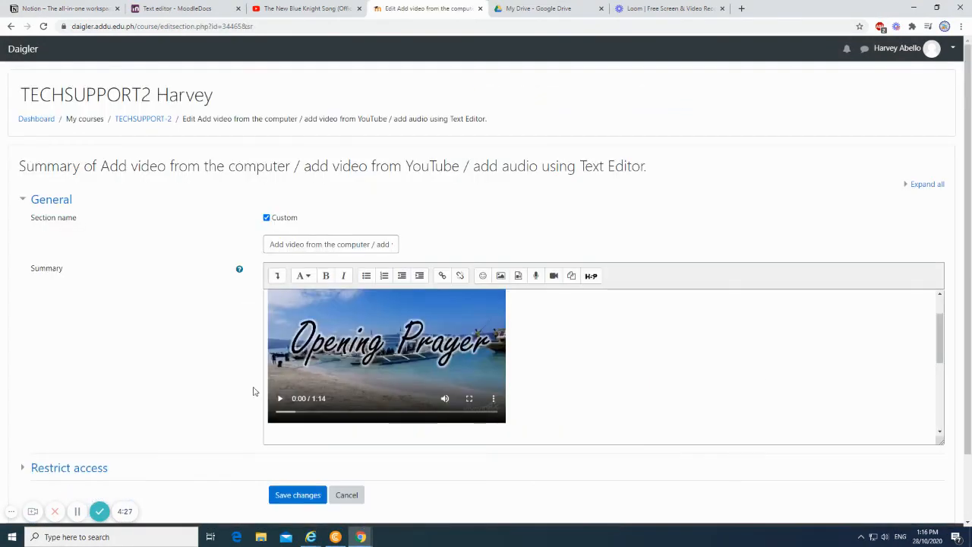